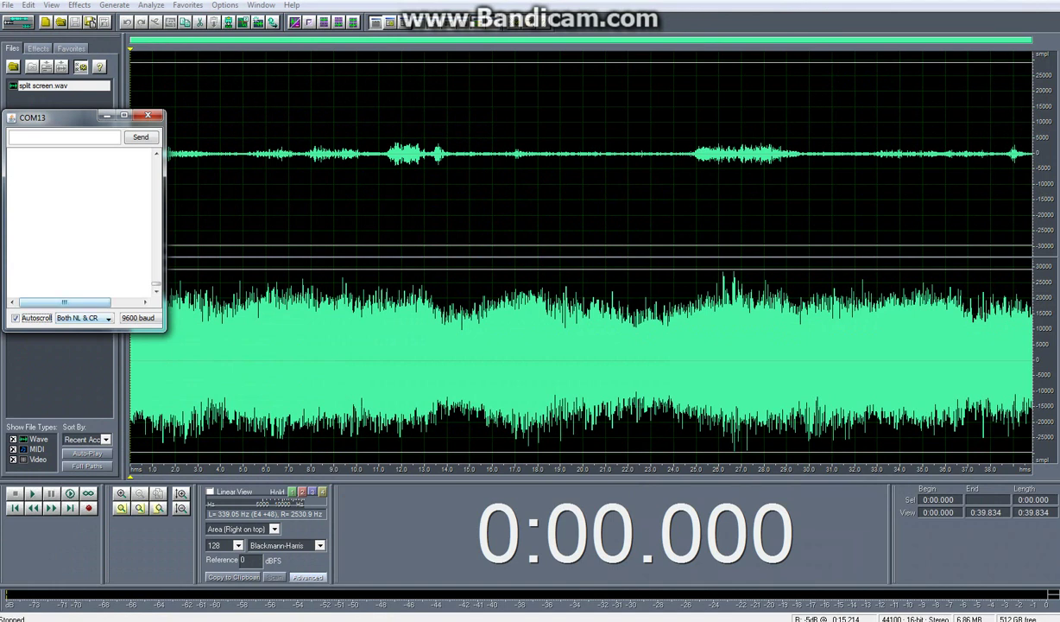
- Drag the COM13 serial monitor a little down and left over the file list
left_click_drag(61, 117, 56, 125)
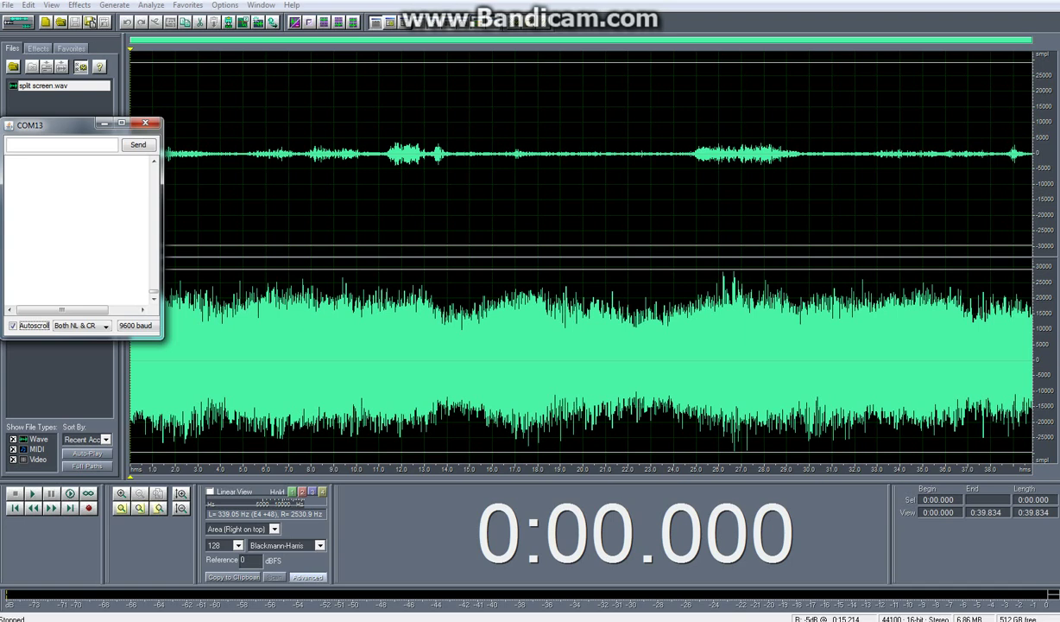
- Play the right channel from its start with the COM13 serial monitor brought to the front
left_click(136, 432)
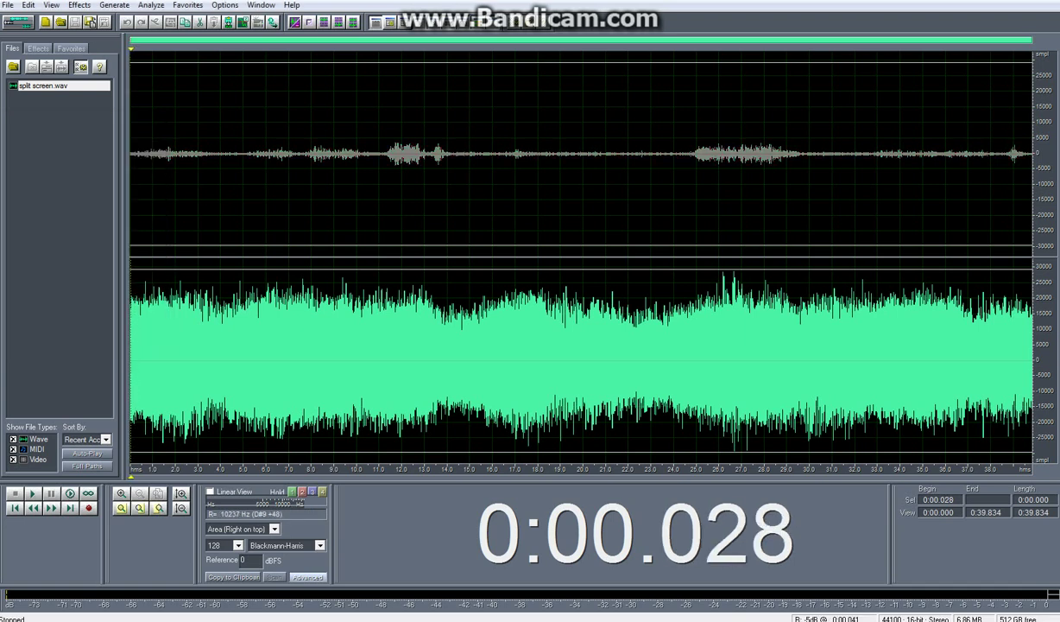
left_click(32, 493)
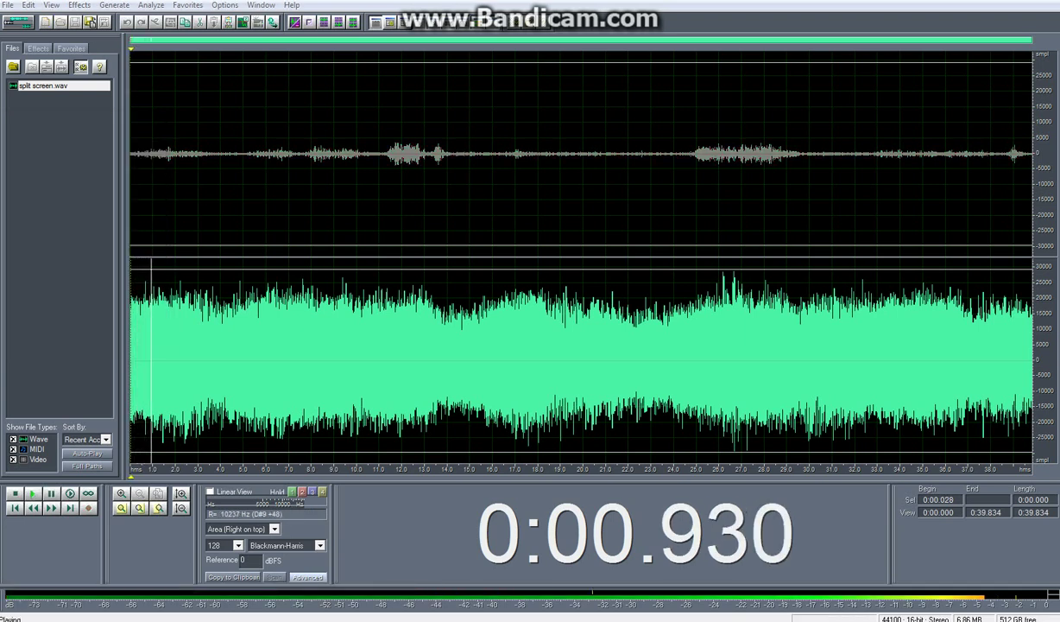
left_click(514, 568)
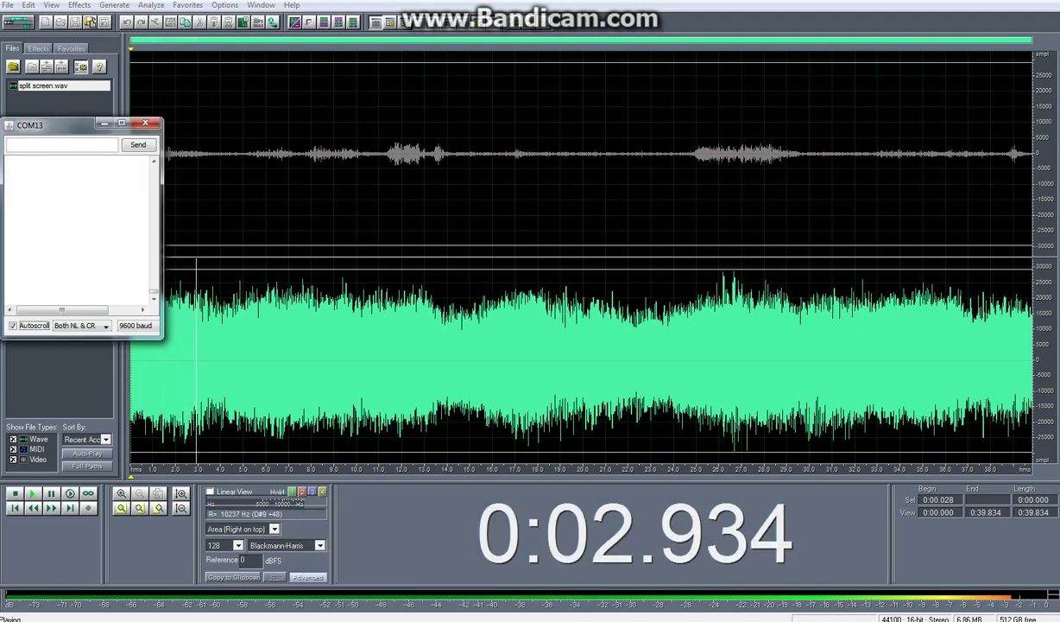